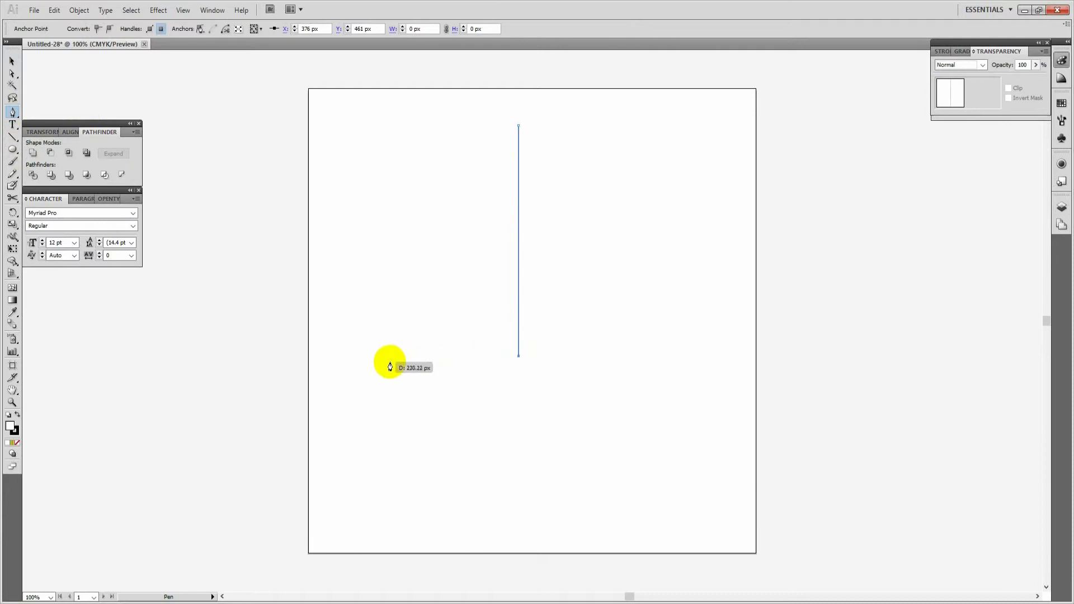
Step: Complete the right-angled triangle with the Pen tool and fill it with red, without a stroke
{"action": "left_click", "coordinate": [386, 356]}
{"action": "left_click", "coordinate": [519, 127]}
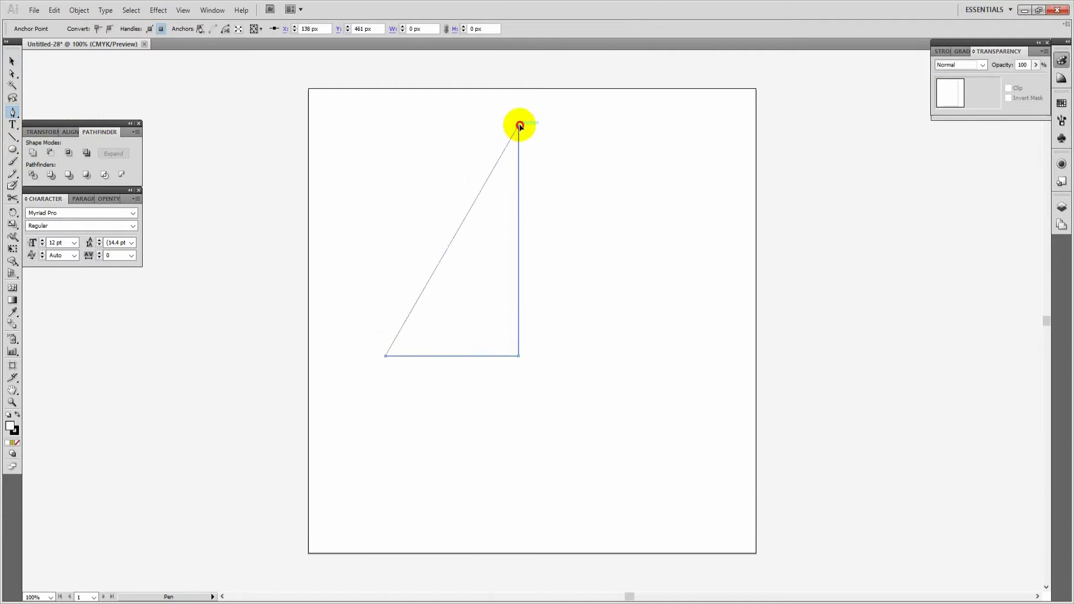
{"action": "left_click", "coordinate": [18, 416]}
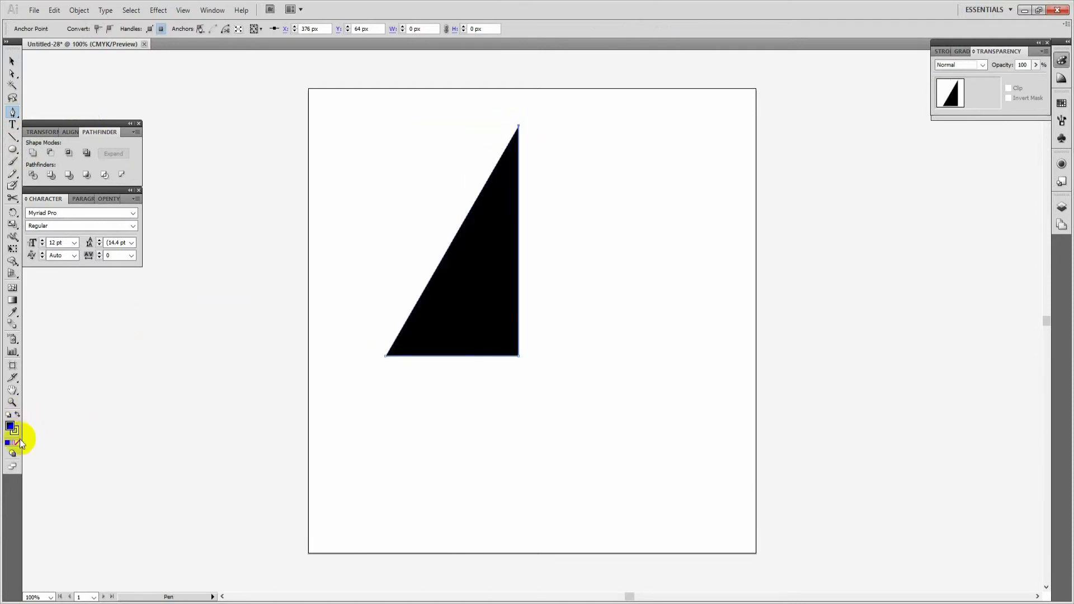
{"action": "left_click", "coordinate": [19, 445]}
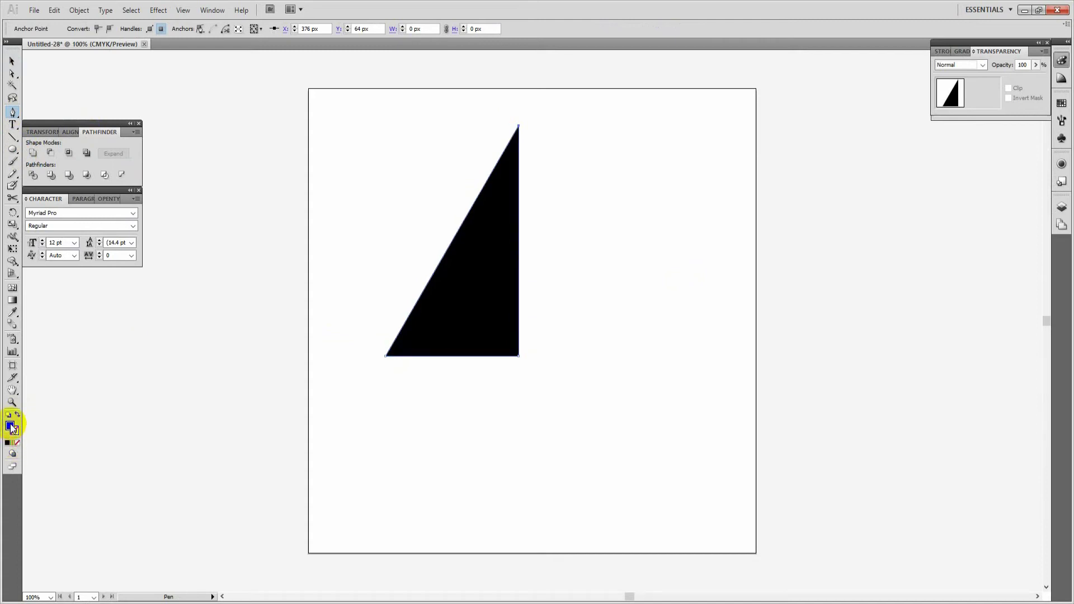
{"action": "double_click", "coordinate": [11, 427]}
{"action": "left_click_drag", "start_coordinate": [558, 242], "coordinate": [554, 237]}
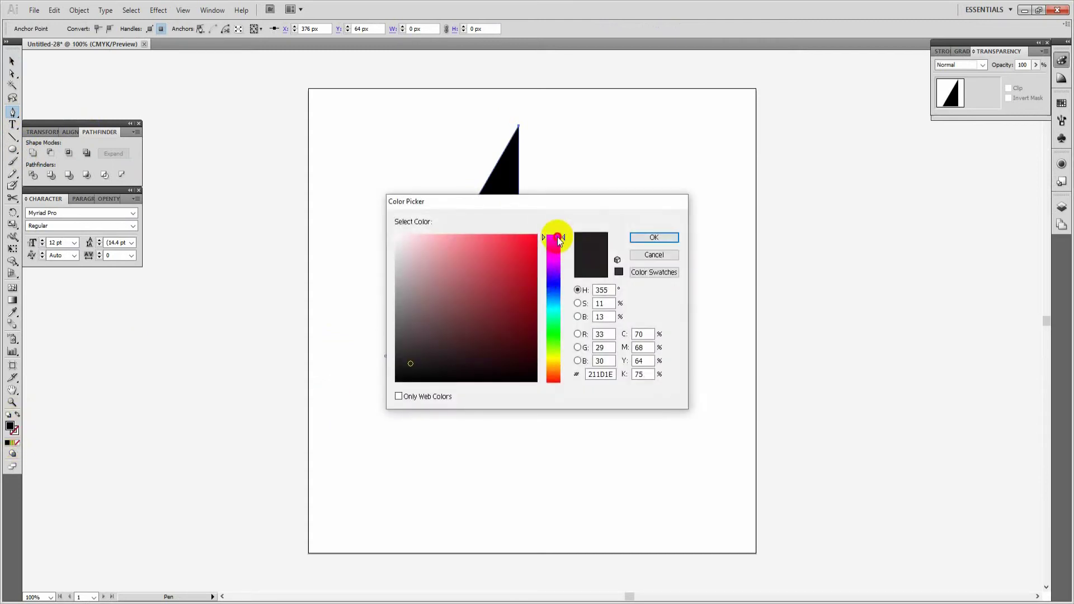
{"action": "left_click", "coordinate": [520, 269]}
{"action": "left_click", "coordinate": [637, 239]}
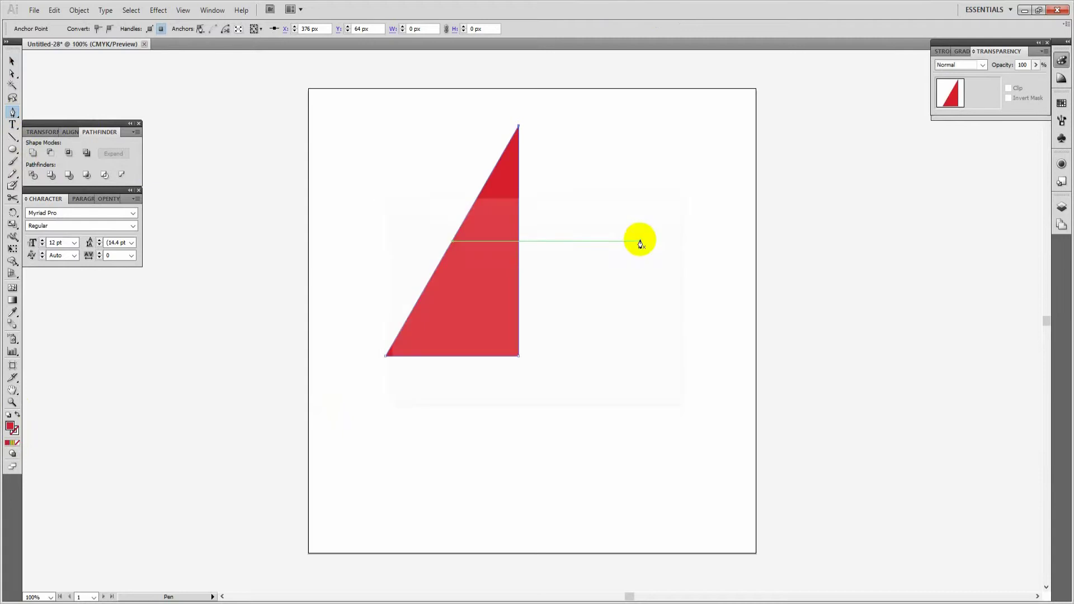
Step: Mirror a copy of the red triangle across its vertical edge and unite both halves into one shape
{"action": "left_click", "coordinate": [12, 61]}
{"action": "left_click", "coordinate": [338, 224]}
{"action": "left_click", "coordinate": [504, 285]}
{"action": "key", "text": "ctrl+c"}
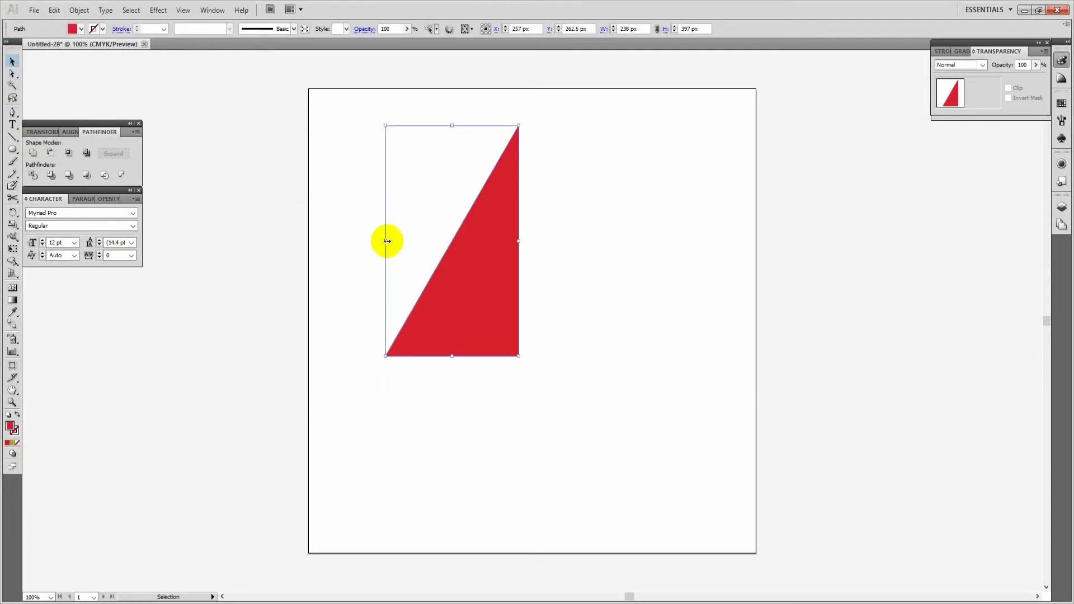
{"action": "left_click_drag", "start_coordinate": [386, 242], "coordinate": [652, 261]}
{"action": "left_click", "coordinate": [522, 273], "text": "shift"}
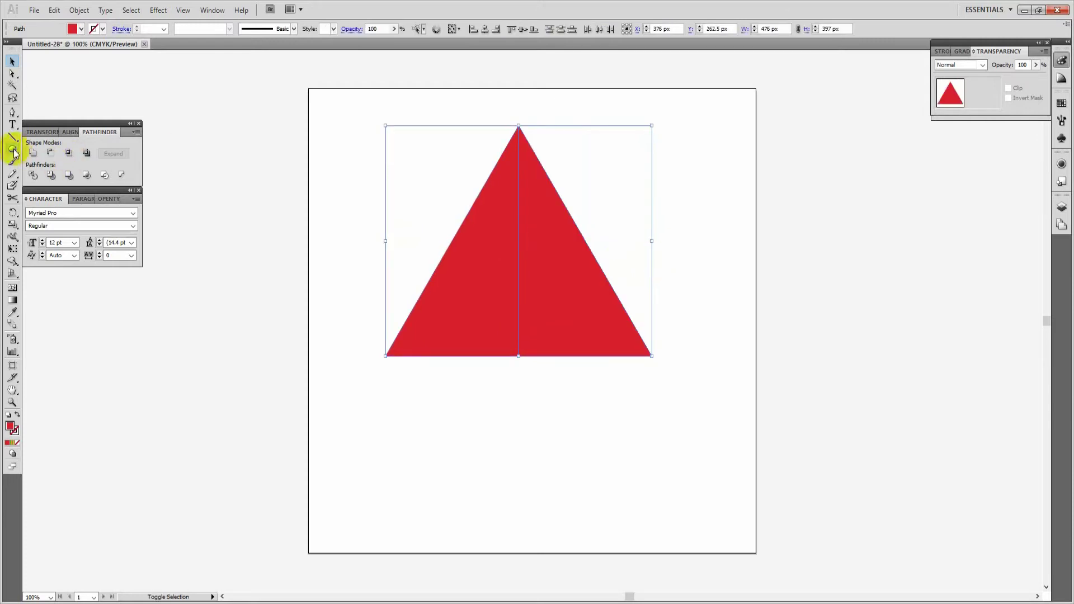
{"action": "left_click", "coordinate": [34, 157]}
{"action": "left_click", "coordinate": [496, 416]}
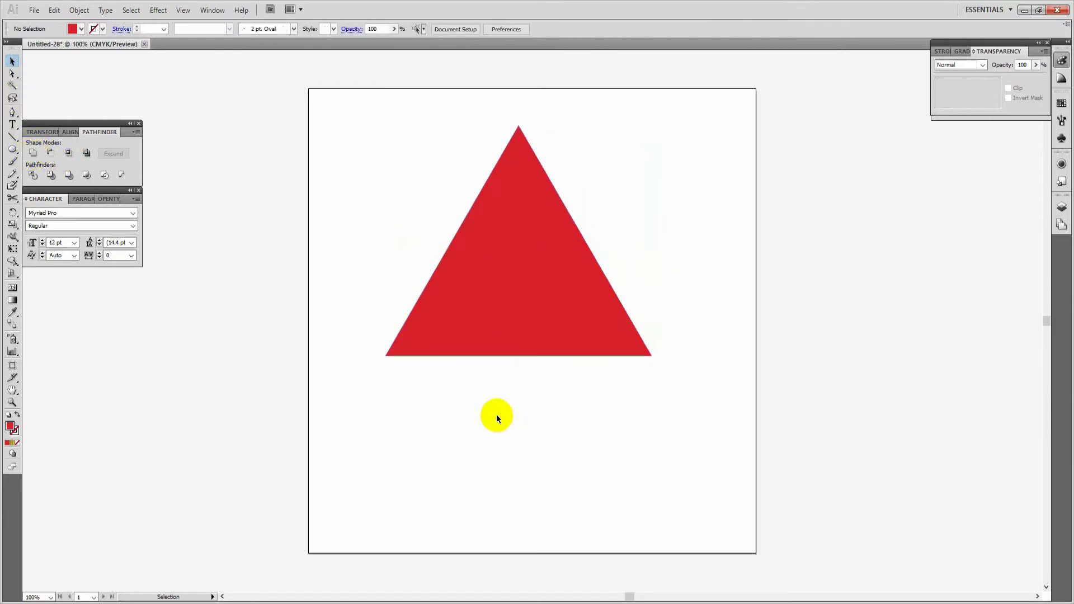
Step: Draw a closed wavy fur brim with the Pen tool along the base of the triangle's left half
{"action": "left_click", "coordinate": [12, 112]}
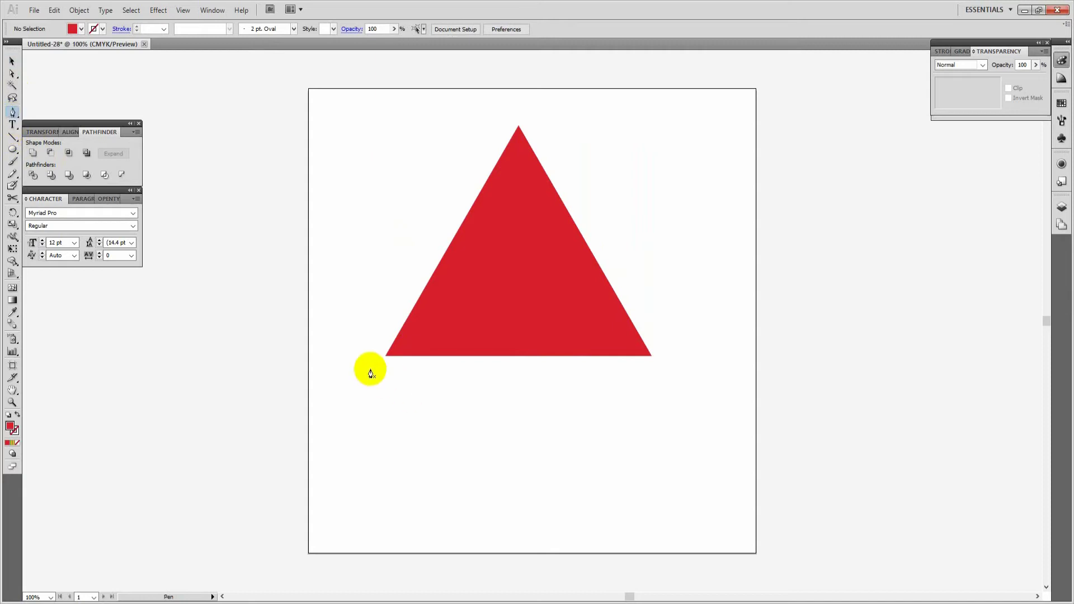
{"action": "left_click_drag", "start_coordinate": [385, 362], "coordinate": [501, 359]}
{"action": "left_click", "coordinate": [504, 357]}
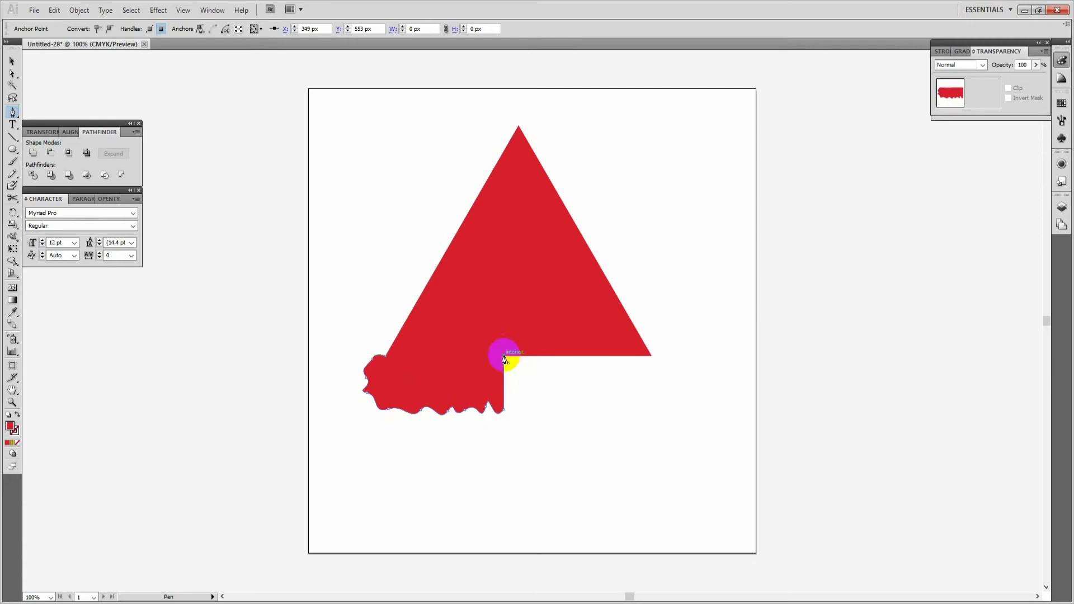
{"action": "left_click_drag", "start_coordinate": [449, 352], "coordinate": [371, 369]}
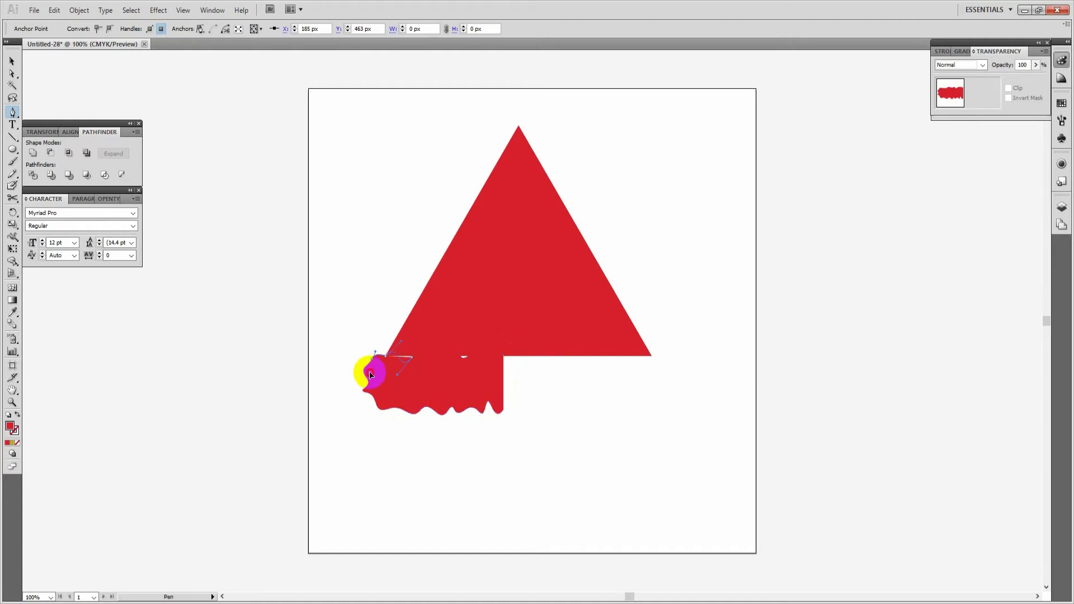
{"action": "left_click", "coordinate": [11, 61]}
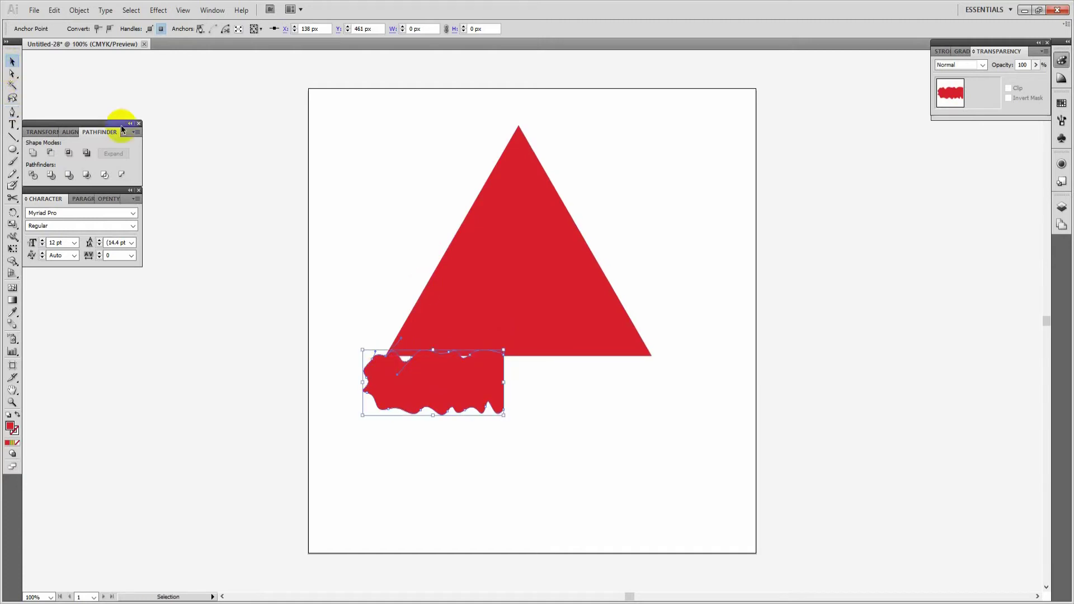
{"action": "left_click", "coordinate": [235, 212]}
Step: Widen the wavy brim to the triangle's centre line and raise it so it overlaps the triangle's base
{"action": "left_click", "coordinate": [459, 388]}
{"action": "left_click_drag", "start_coordinate": [505, 385], "coordinate": [518, 382]}
{"action": "left_click", "coordinate": [574, 424]}
{"action": "left_click", "coordinate": [468, 375]}
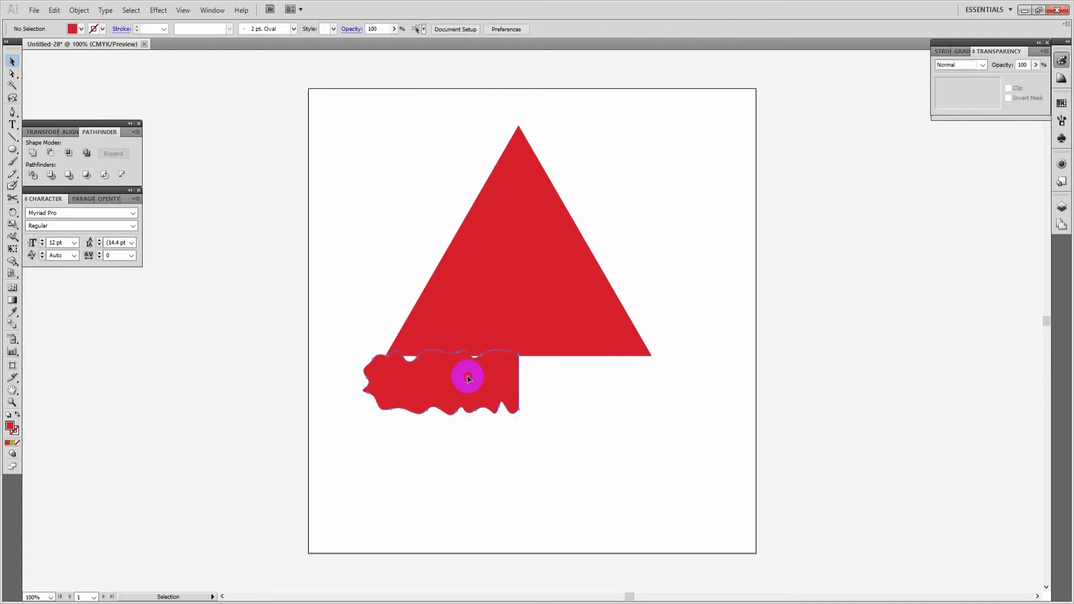
{"action": "key", "text": "Up"}
{"action": "key", "text": "Up"}
{"action": "key", "text": "Up"}
{"action": "key", "text": "Up"}
{"action": "key", "text": "Up"}
{"action": "key", "text": "Up"}
{"action": "key", "text": "Up"}
{"action": "key", "text": "Up"}
{"action": "key", "text": "Up"}
{"action": "key", "text": "Up"}
{"action": "key", "text": "Up"}
{"action": "key", "text": "Up"}
{"action": "key", "text": "Up"}
{"action": "key", "text": "Up"}
{"action": "key", "text": "Up"}
{"action": "key", "text": "Up"}
{"action": "key", "text": "Up"}
{"action": "key", "text": "Up"}
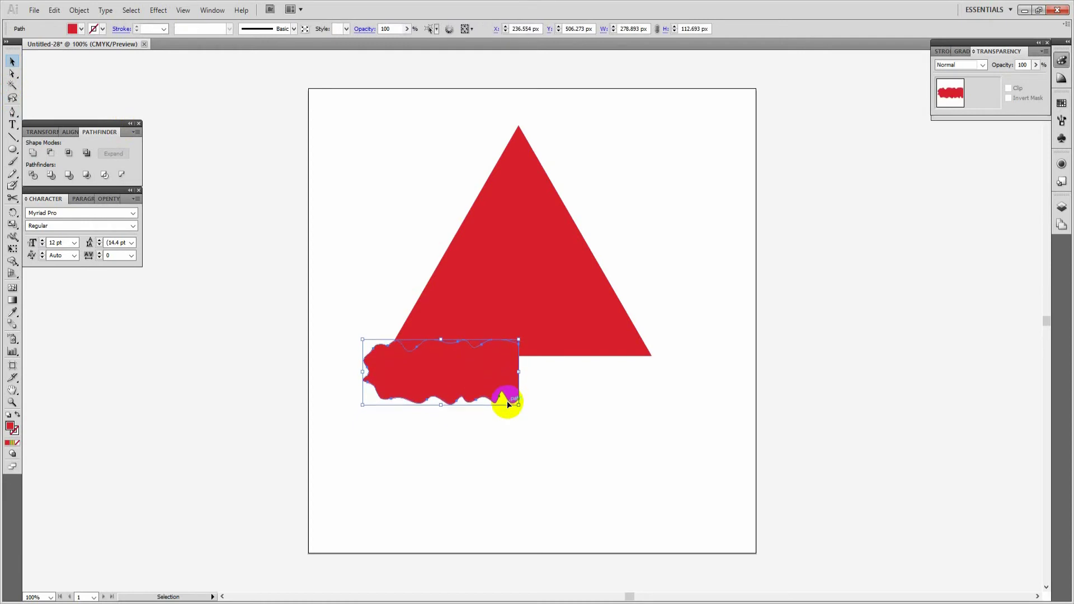
Step: Fill the wavy brim with light gray DBD7D8
{"action": "double_click", "coordinate": [11, 428]}
{"action": "mouse_move", "coordinate": [473, 291]}
{"action": "left_mouse_down"}
{"action": "mouse_move", "coordinate": [395, 241]}
{"action": "mouse_move", "coordinate": [398, 252]}
{"action": "left_mouse_up"}
{"action": "key", "text": "Return"}
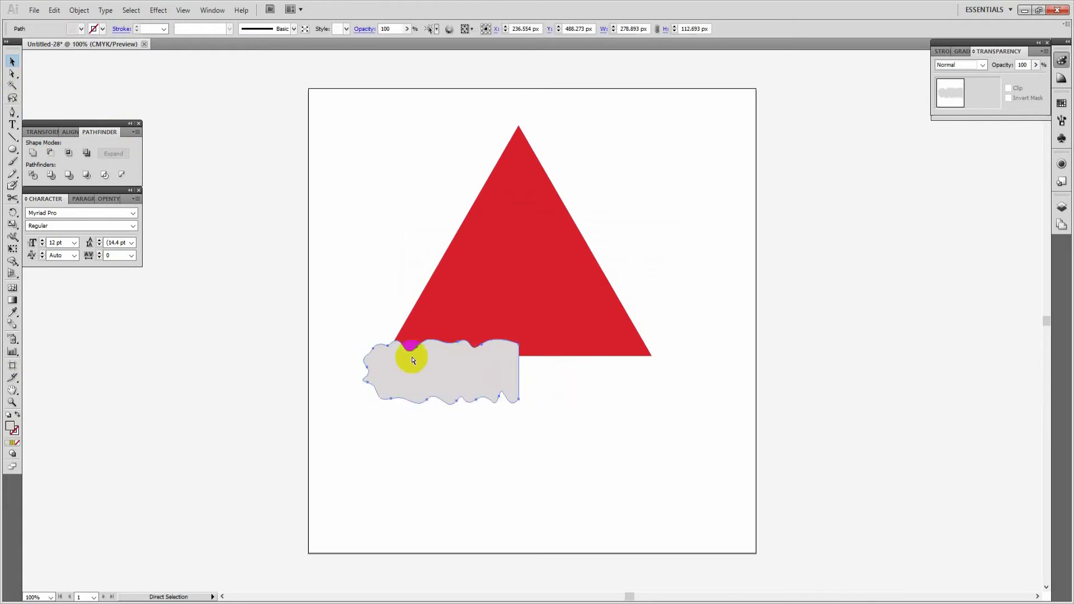
Step: Mirror a copy of the gray brim across the triangle's centre line and unite both halves
{"action": "left_click_drag", "start_coordinate": [362, 373], "coordinate": [668, 401]}
{"action": "left_click_drag", "start_coordinate": [649, 458], "coordinate": [488, 394]}
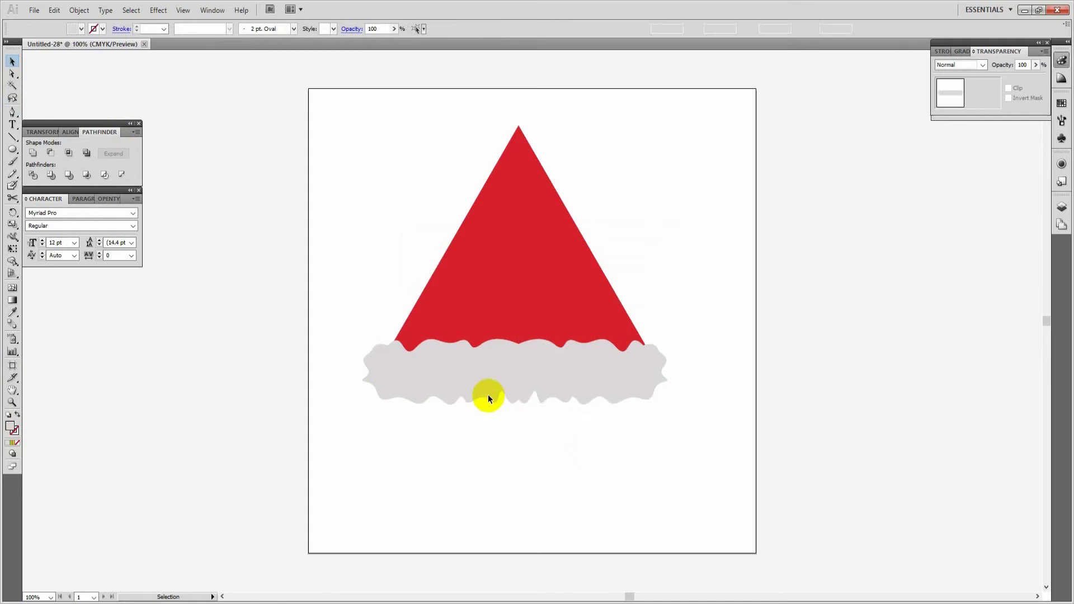
{"action": "left_click", "coordinate": [32, 154]}
{"action": "left_click", "coordinate": [634, 256]}
Step: Narrow the red triangle and the gray brim together to a width of about 441 px
{"action": "left_click", "coordinate": [609, 328]}
{"action": "left_click", "coordinate": [609, 385], "text": "shift"}
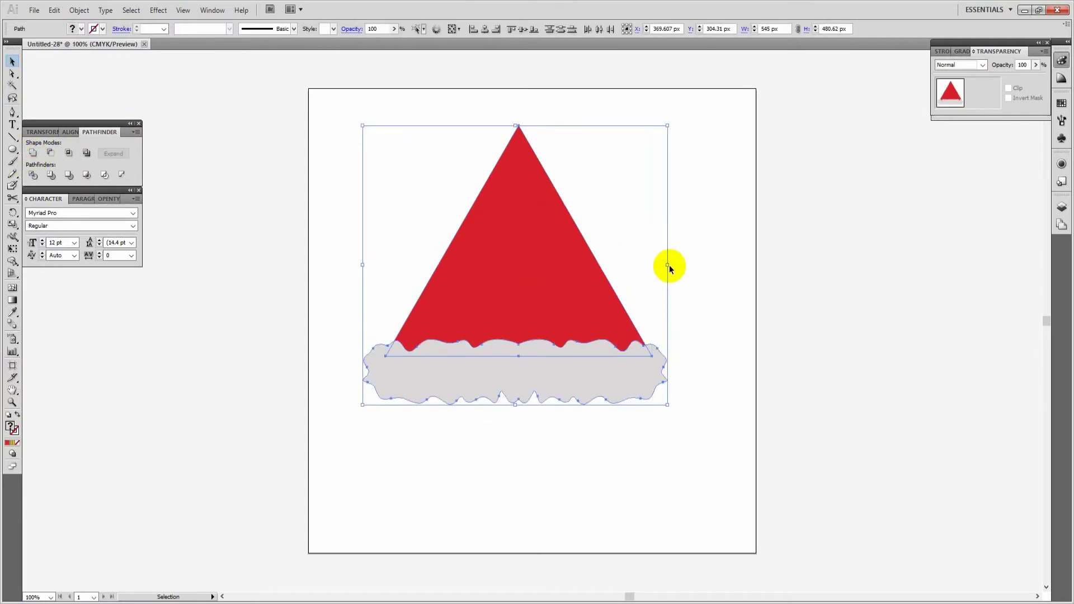
{"action": "left_click_drag", "start_coordinate": [669, 266], "coordinate": [609, 265]}
{"action": "left_click", "coordinate": [665, 250]}
Step: Centre the triangle and brim on the artboard by setting their position to X 400 px and Y 400 px
{"action": "left_click_drag", "start_coordinate": [655, 407], "coordinate": [445, 264]}
{"action": "double_click", "coordinate": [663, 31]}
{"action": "type", "text": "400"}
{"action": "double_click", "coordinate": [711, 27]}
{"action": "type", "text": "4"}
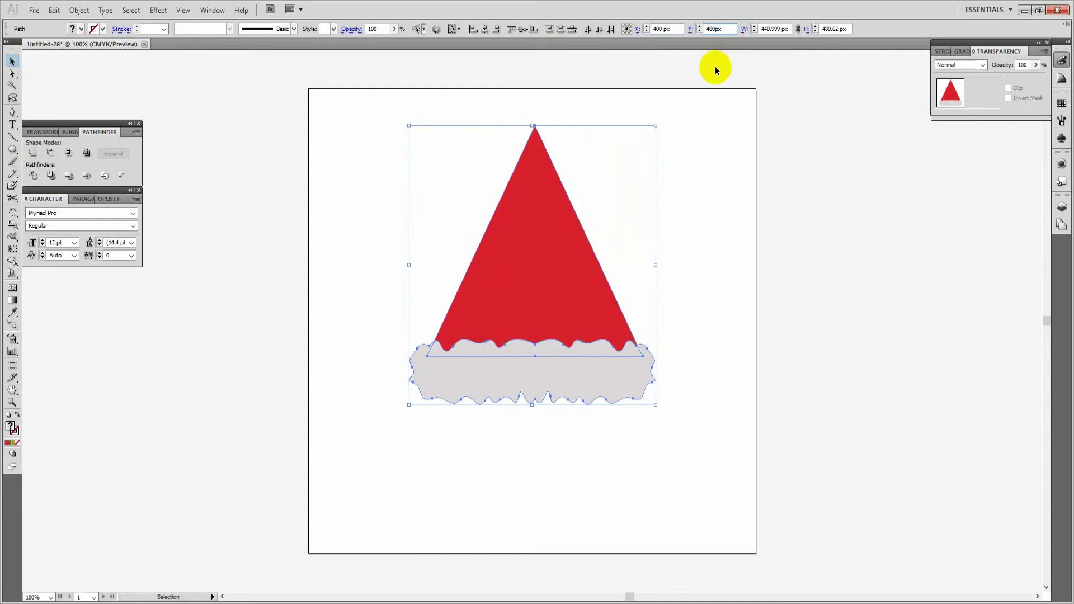
{"action": "type", "text": "00"}
{"action": "key", "text": "Return"}
{"action": "left_click", "coordinate": [722, 257]}
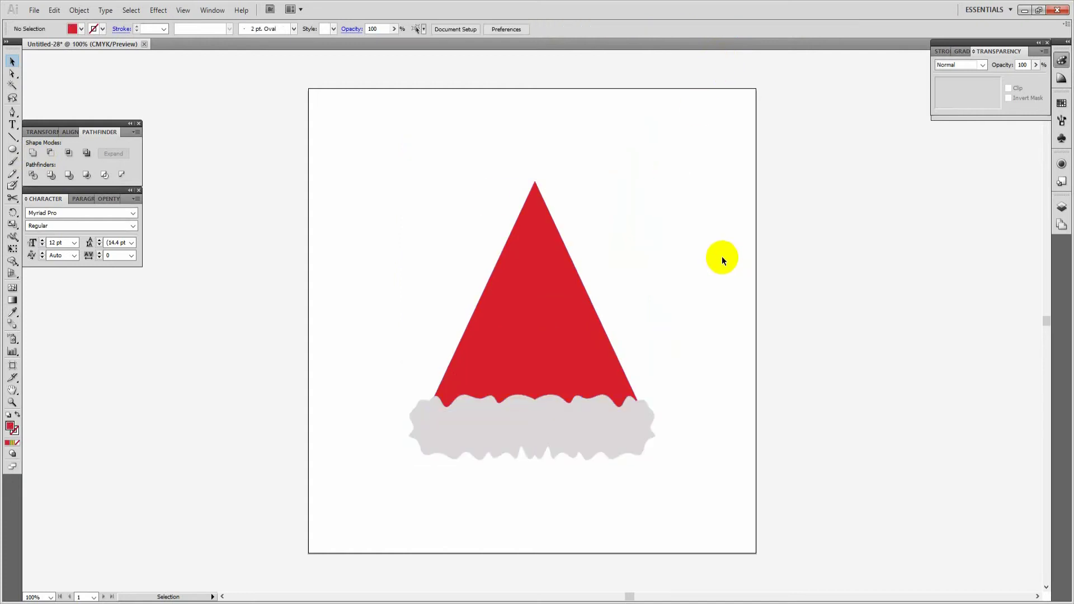
Step: Draw a circle about 94 px in diameter over the hat's tip and fill it with the brim's gray
{"action": "left_click", "coordinate": [12, 151]}
{"action": "left_click_drag", "start_coordinate": [498, 155], "coordinate": [532, 199]}
{"action": "left_click", "coordinate": [11, 60]}
{"action": "left_click", "coordinate": [548, 187]}
{"action": "left_click", "coordinate": [13, 316]}
{"action": "left_click", "coordinate": [513, 430]}
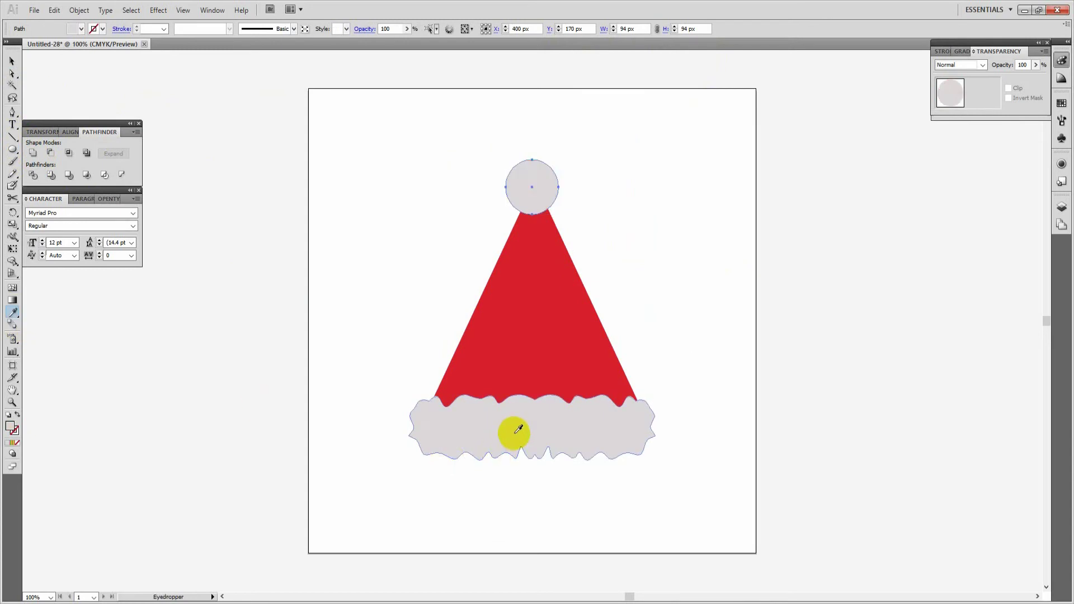
{"action": "left_click", "coordinate": [13, 63]}
{"action": "left_click", "coordinate": [353, 162]}
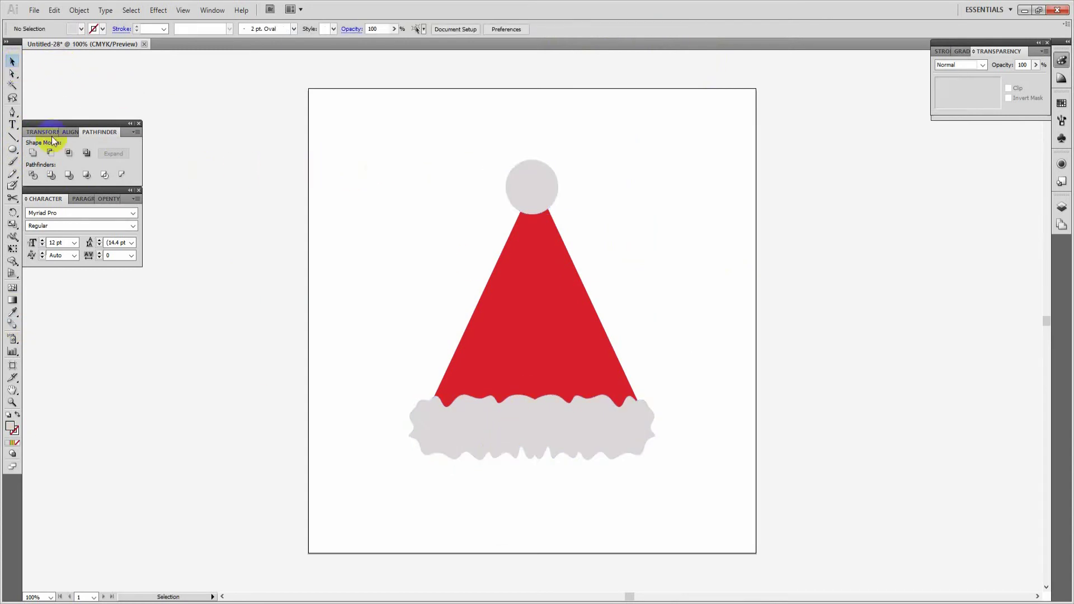
Step: Draw a closed wavy fur outline about 127 by 133 px around the tip circle with the Pen tool
{"action": "left_click", "coordinate": [526, 163]}
{"action": "left_click_drag", "start_coordinate": [539, 154], "coordinate": [554, 202]}
{"action": "left_click", "coordinate": [559, 175]}
{"action": "left_click_drag", "start_coordinate": [552, 217], "coordinate": [532, 214]}
{"action": "left_click_drag", "start_coordinate": [524, 225], "coordinate": [542, 168]}
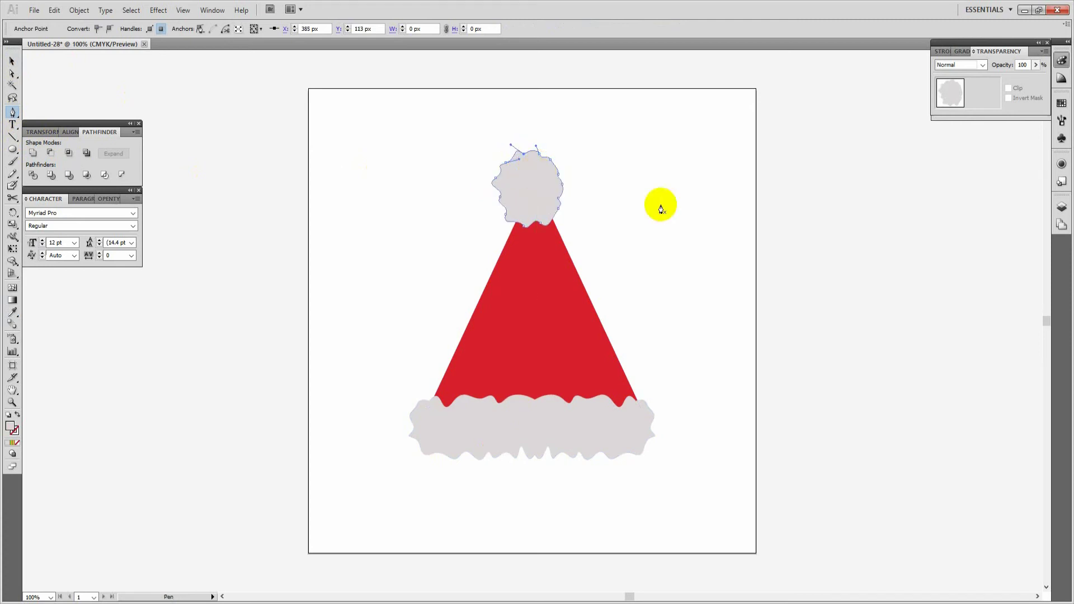
{"action": "left_click", "coordinate": [12, 61]}
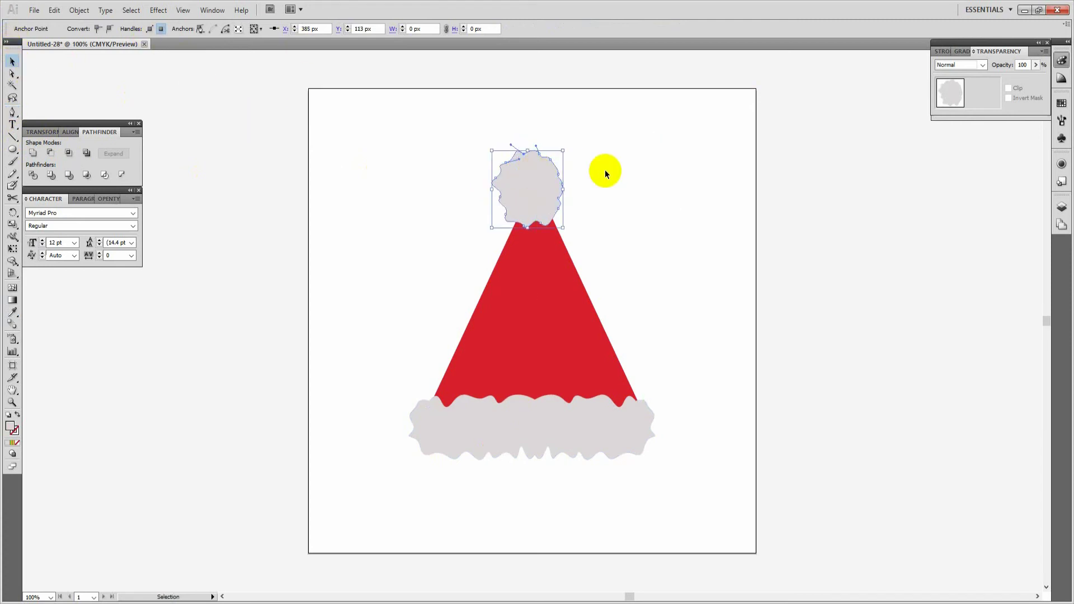
{"action": "left_click", "coordinate": [627, 172]}
Step: Send the wavy pompom shape to the back, behind the circle and the red triangle
{"action": "left_click", "coordinate": [546, 195]}
{"action": "key", "text": "a"}
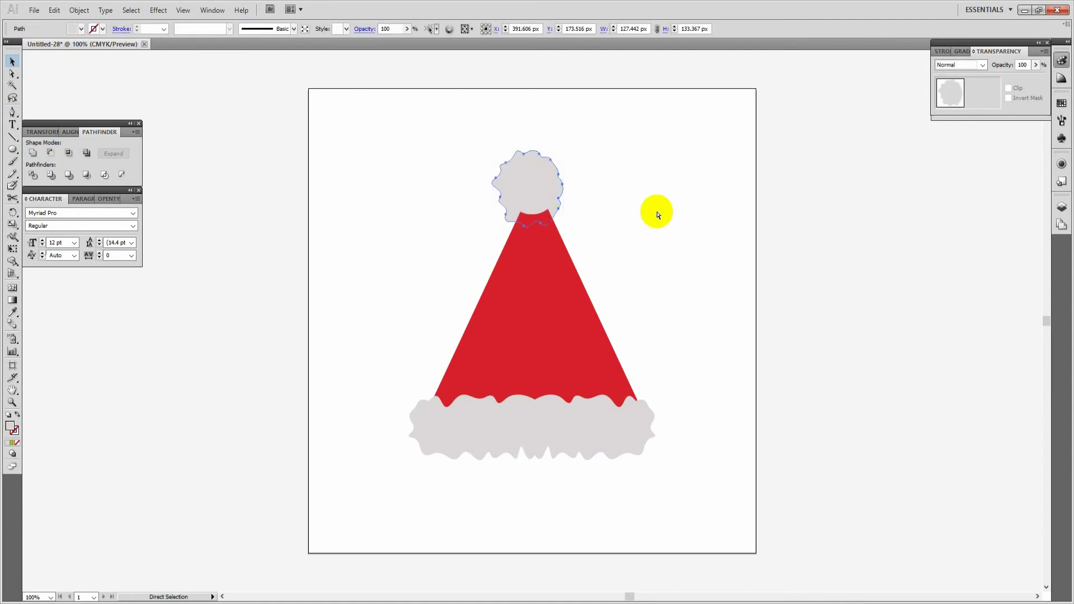
{"action": "key", "text": "v"}
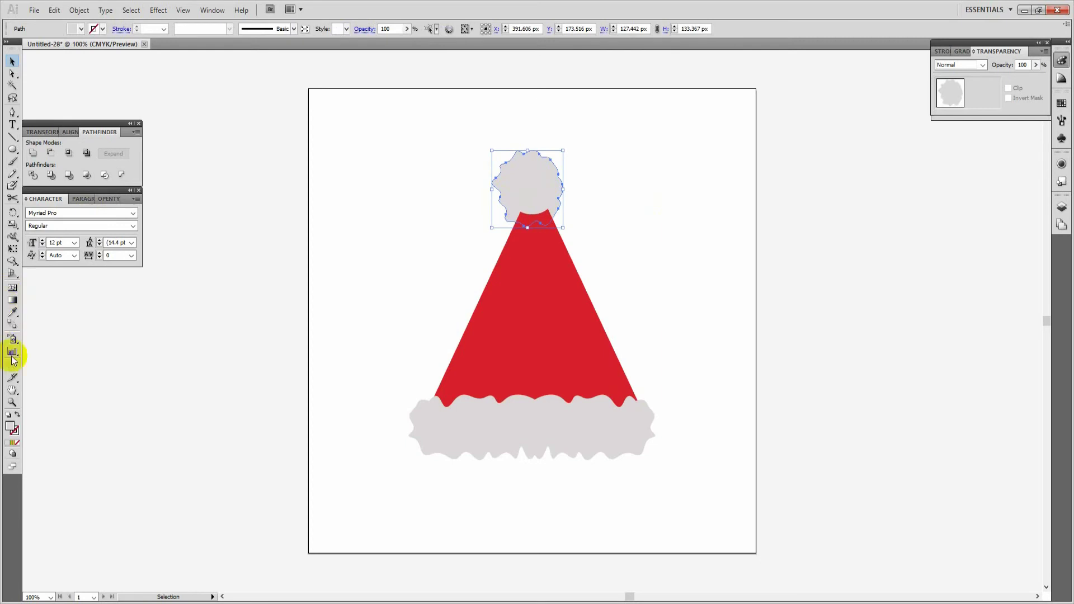
Step: Fill the wavy pompom shape with light gray EAEAEA
{"action": "double_click", "coordinate": [11, 429]}
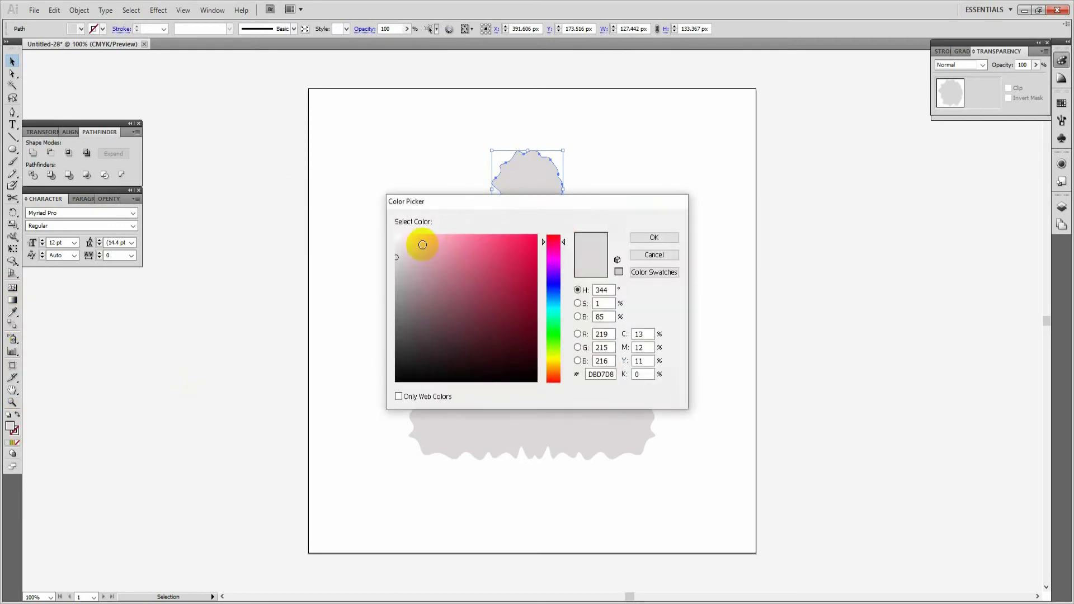
{"action": "left_click_drag", "start_coordinate": [400, 247], "coordinate": [388, 246]}
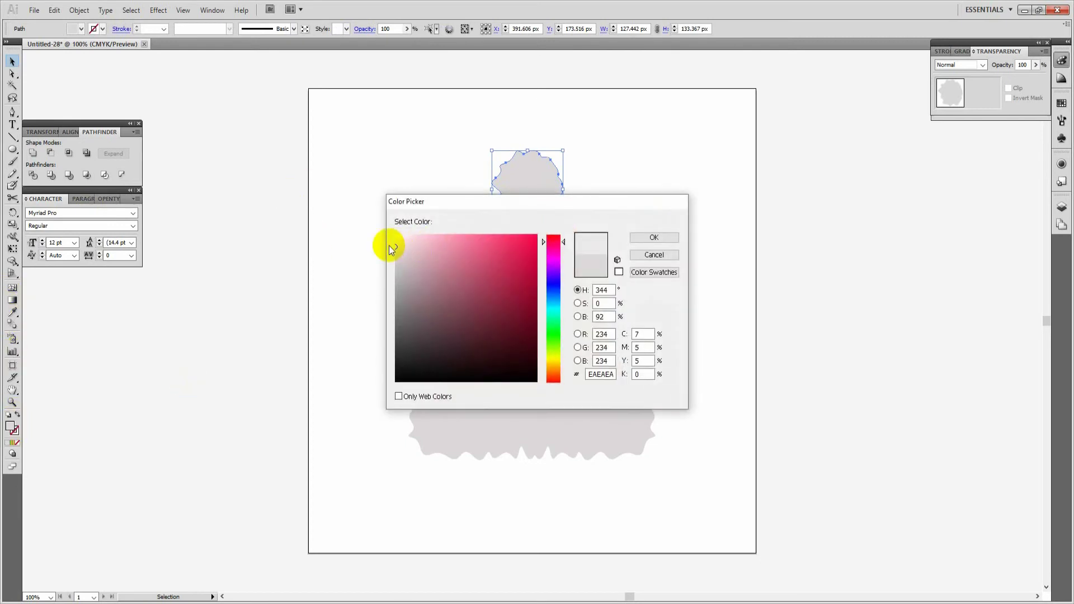
{"action": "left_click", "coordinate": [653, 240]}
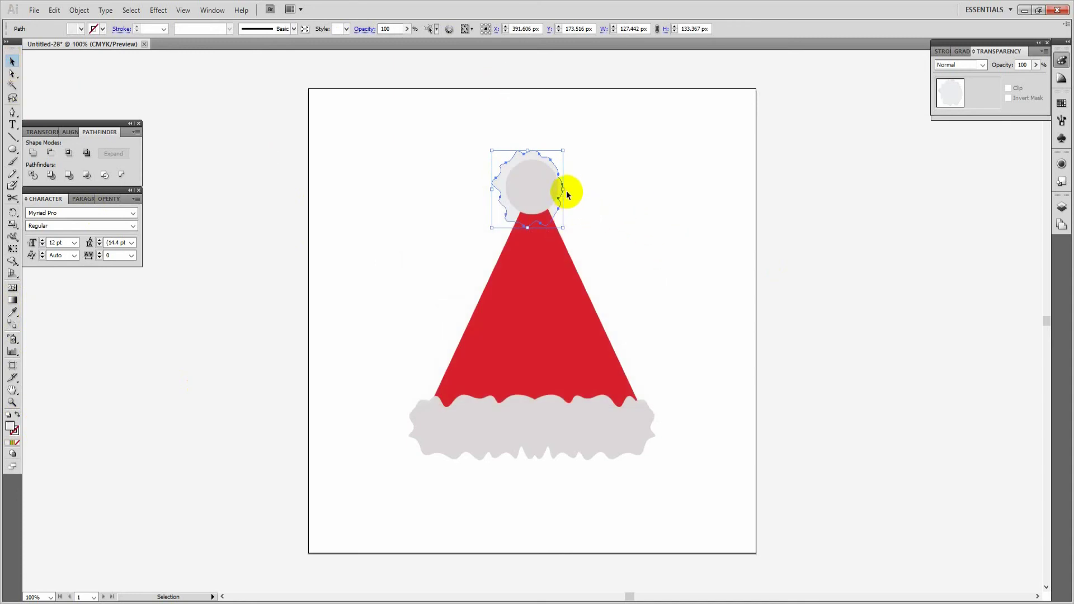
Step: Enlarge the wavy pompom shape to about 141 by 144 px and stack it above the red triangle but behind the circle
{"action": "left_click_drag", "start_coordinate": [564, 188], "coordinate": [571, 188]}
{"action": "left_click_drag", "start_coordinate": [532, 150], "coordinate": [535, 146]}
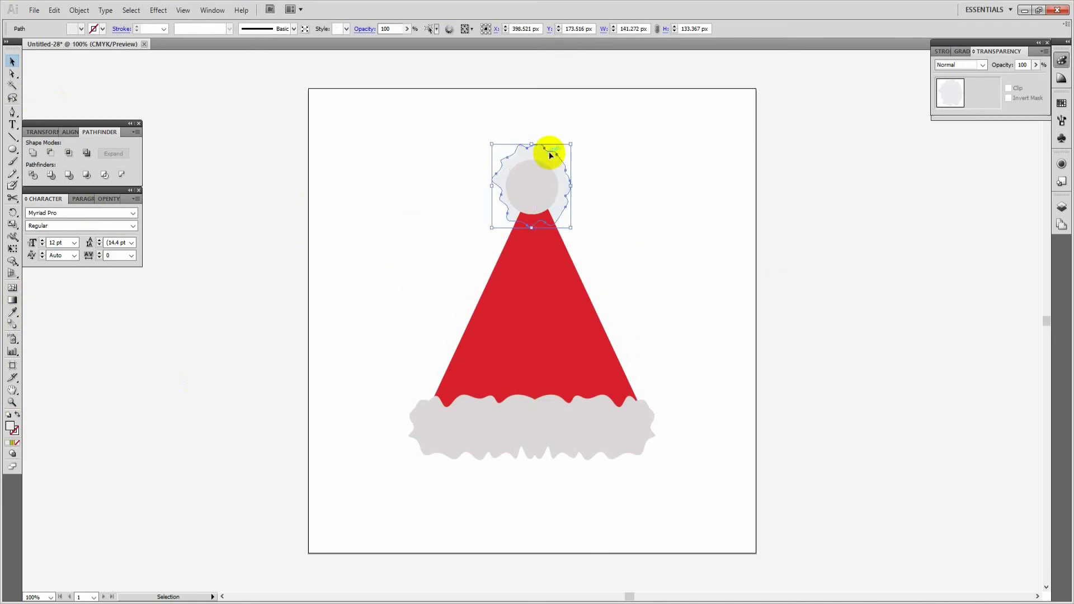
{"action": "left_click", "coordinate": [625, 173]}
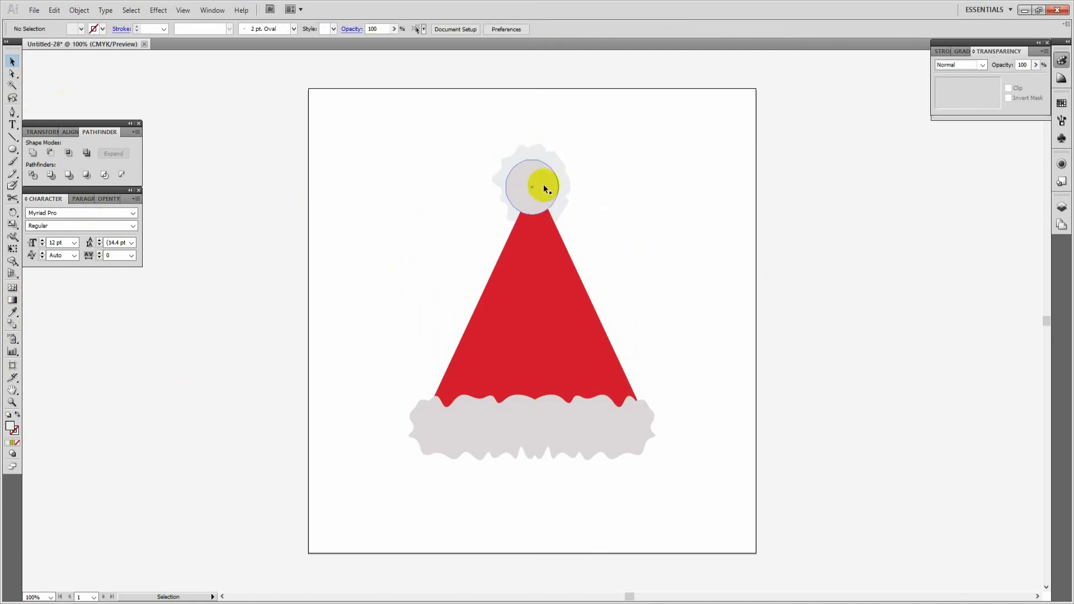
{"action": "left_click", "coordinate": [560, 183]}
{"action": "key", "text": "a"}
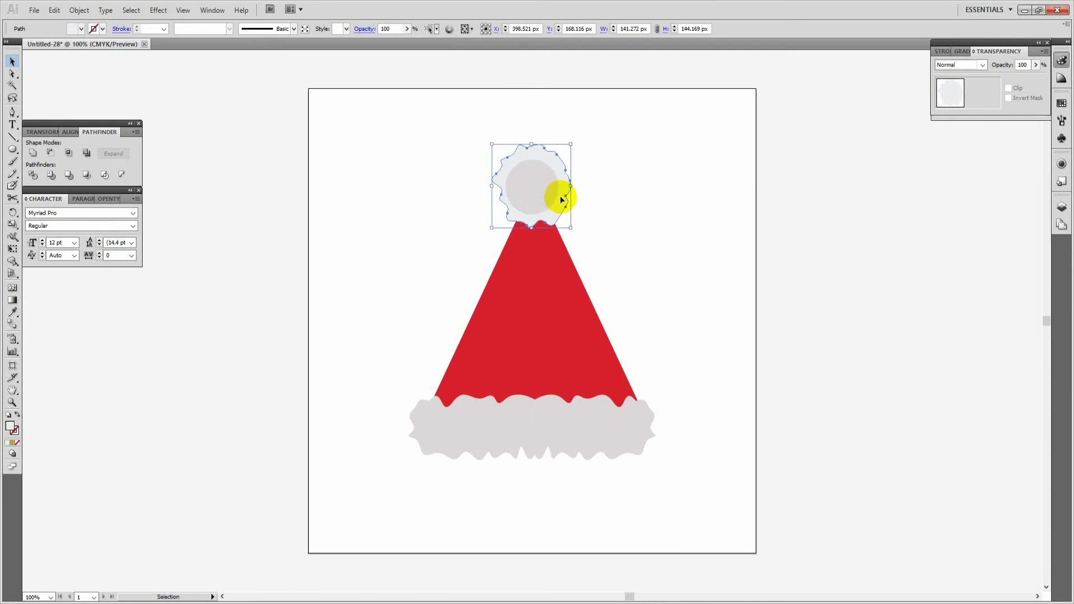
Step: Shrink the pompom's inner circle to about 84 px in diameter and fill it with F7F7F7
{"action": "left_click", "coordinate": [552, 207]}
{"action": "left_click_drag", "start_coordinate": [559, 214], "coordinate": [556, 211]}
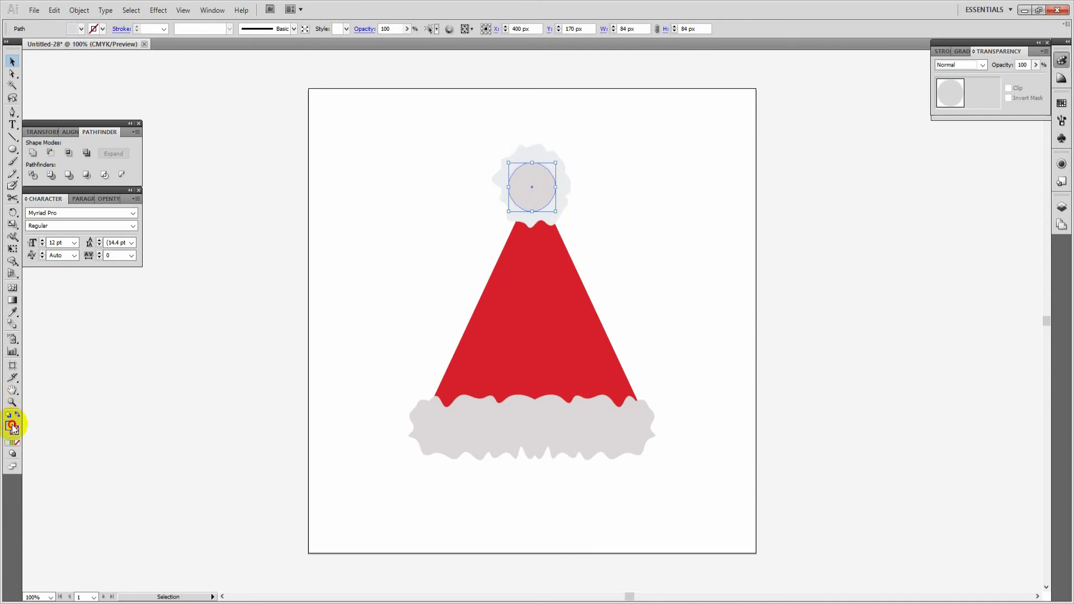
{"action": "double_click", "coordinate": [11, 427]}
{"action": "left_click", "coordinate": [393, 239]}
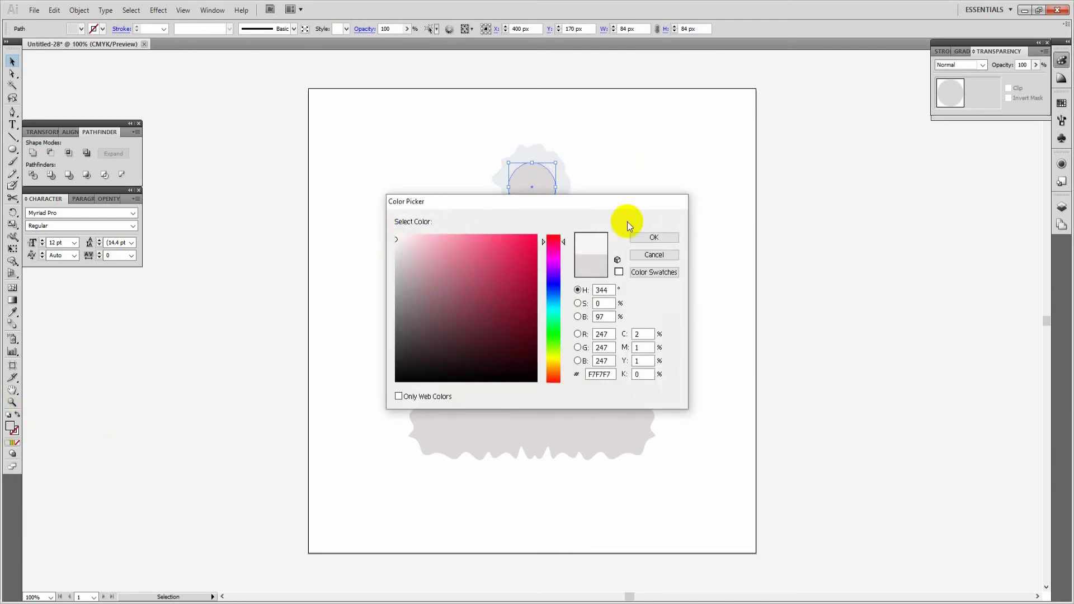
{"action": "left_click", "coordinate": [649, 237]}
Step: Apply the brim's gray to the wavy pompom shape with the Eyedropper
{"action": "left_click", "coordinate": [560, 191]}
{"action": "key", "text": "i"}
{"action": "left_click", "coordinate": [573, 427]}
{"action": "left_click", "coordinate": [13, 61]}
{"action": "left_click", "coordinate": [655, 260]}
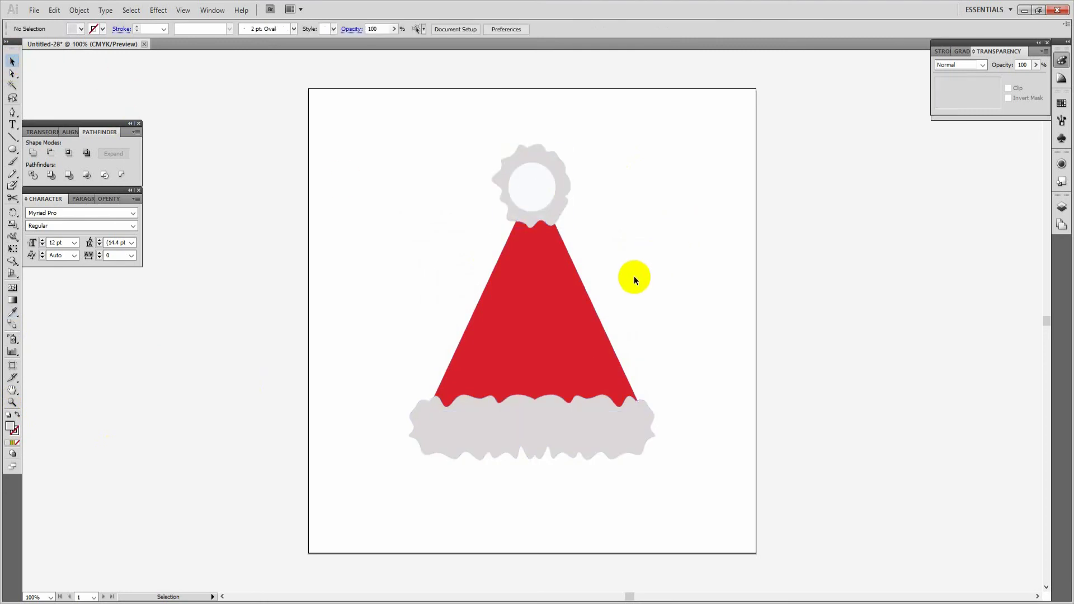
Step: Duplicate the red triangle in place and draw a rectangle about 253 by 540 px covering its right half
{"action": "left_click", "coordinate": [539, 291]}
{"action": "key", "text": "a"}
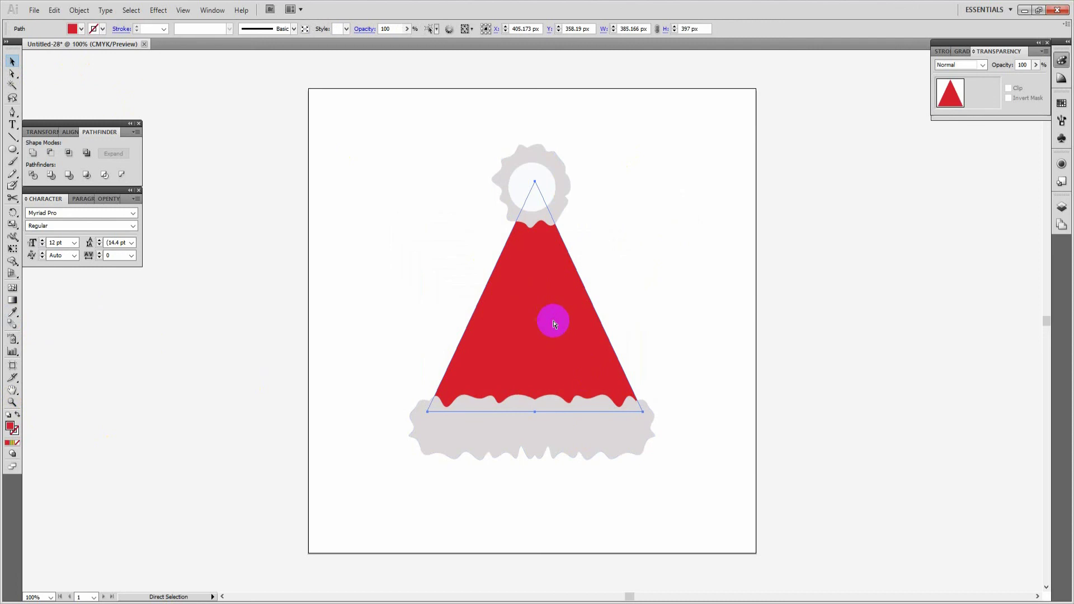
{"action": "left_click_drag", "start_coordinate": [12, 150], "coordinate": [43, 148]}
{"action": "left_click_drag", "start_coordinate": [676, 151], "coordinate": [536, 465]}
Step: Subtract the rectangle from the triangle copy with Minus Front so only its left half is kept
{"action": "left_click", "coordinate": [12, 61]}
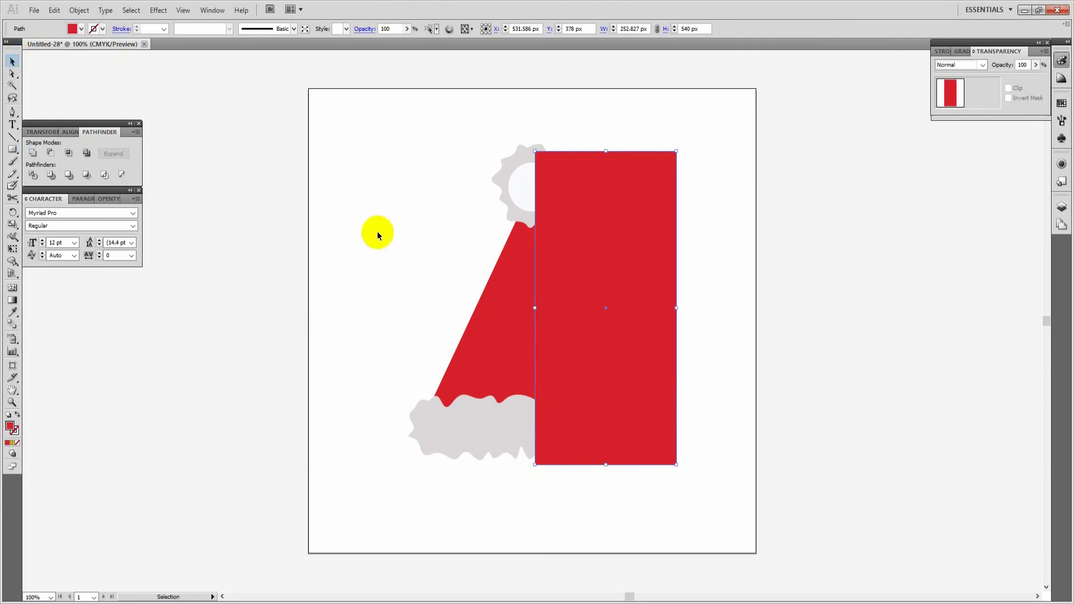
{"action": "left_click", "coordinate": [504, 304], "text": "shift"}
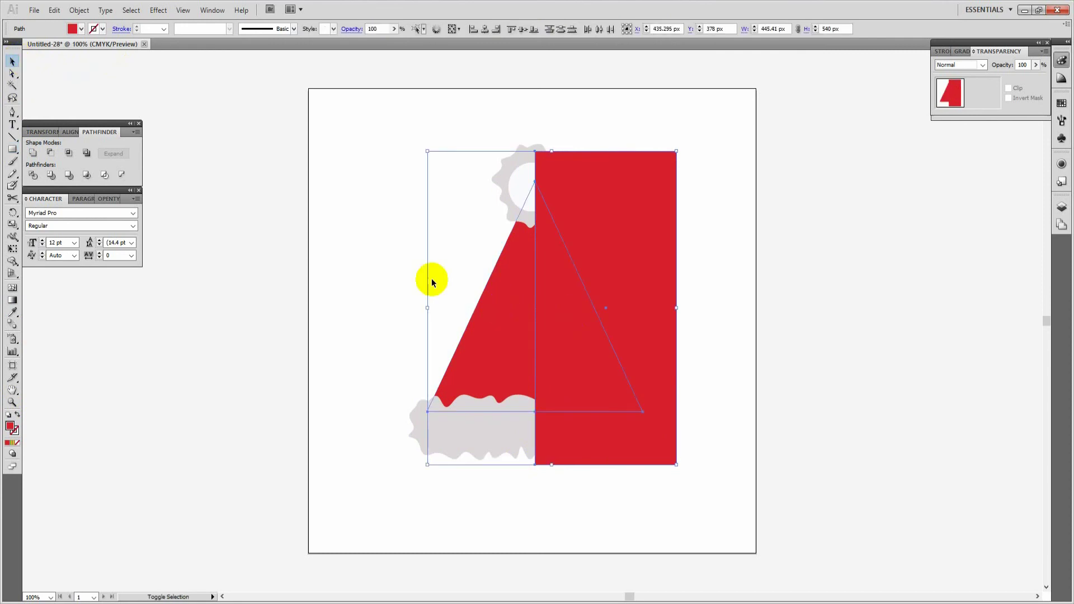
{"action": "left_click", "coordinate": [51, 153]}
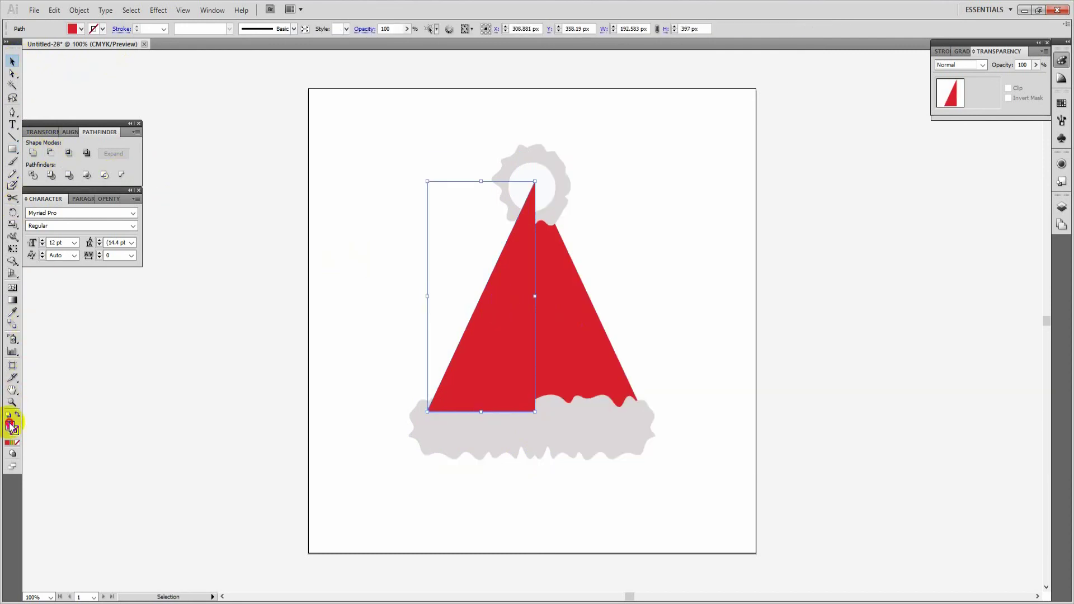
Step: Fill the left half of the cone with a lighter, pinkish red
{"action": "double_click", "coordinate": [11, 428]}
{"action": "mouse_move", "coordinate": [510, 251]}
{"action": "left_mouse_down"}
{"action": "mouse_move", "coordinate": [507, 240]}
{"action": "mouse_move", "coordinate": [487, 241]}
{"action": "left_mouse_up"}
{"action": "left_click", "coordinate": [657, 237]}
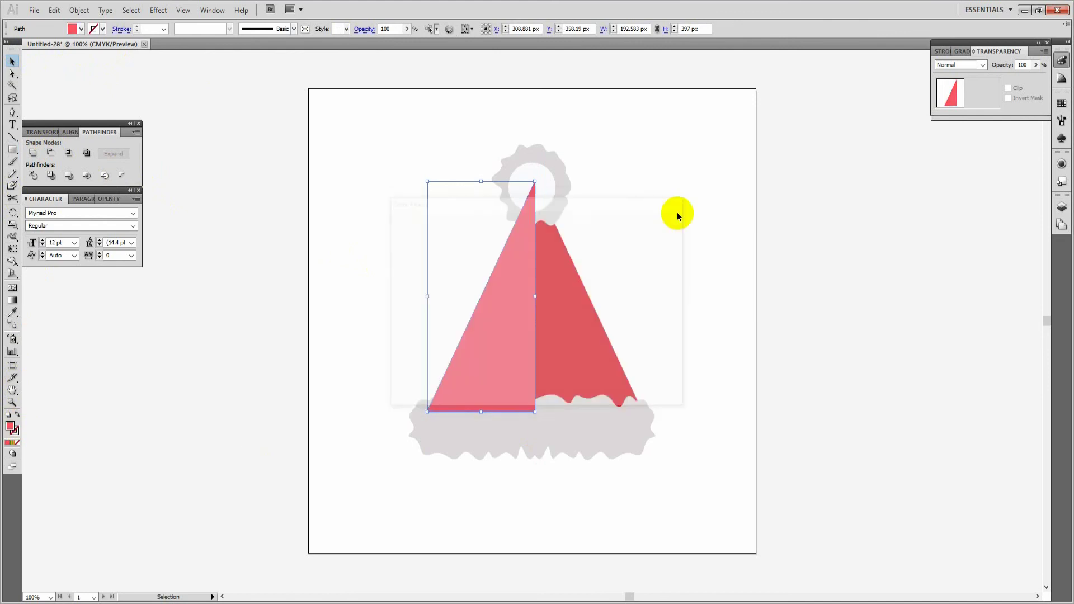
Step: Send the light red half backward until it sits behind the pompom and the fur brim
{"action": "key", "text": "a"}
{"action": "left_click", "coordinate": [516, 313]}
{"action": "key", "text": "ctrl+bracketleft"}
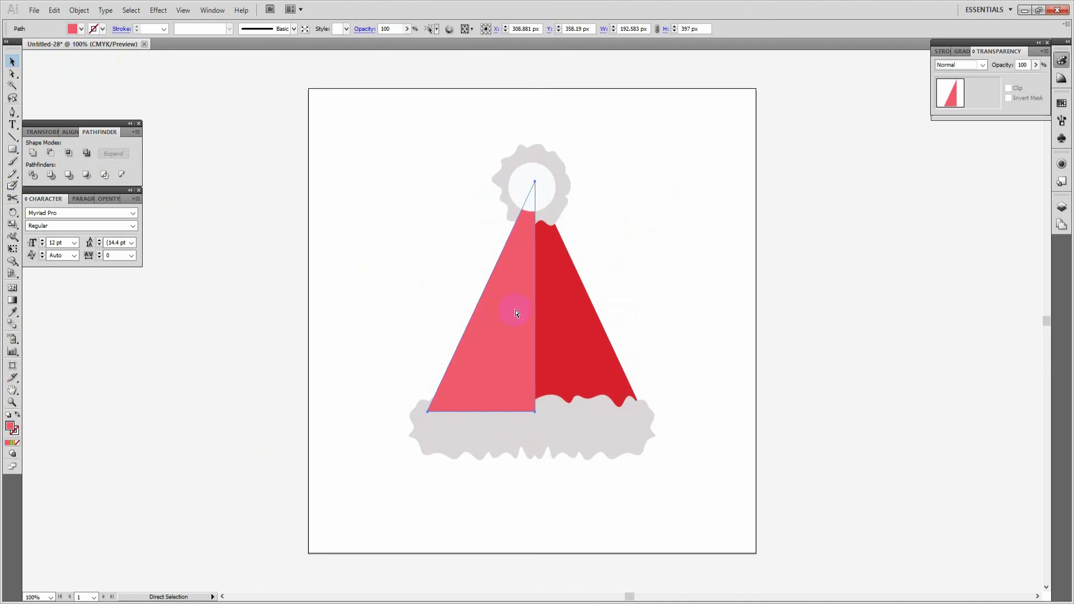
{"action": "key", "text": "ctrl+bracketleft"}
{"action": "key", "text": "v"}
{"action": "left_click", "coordinate": [686, 325]}
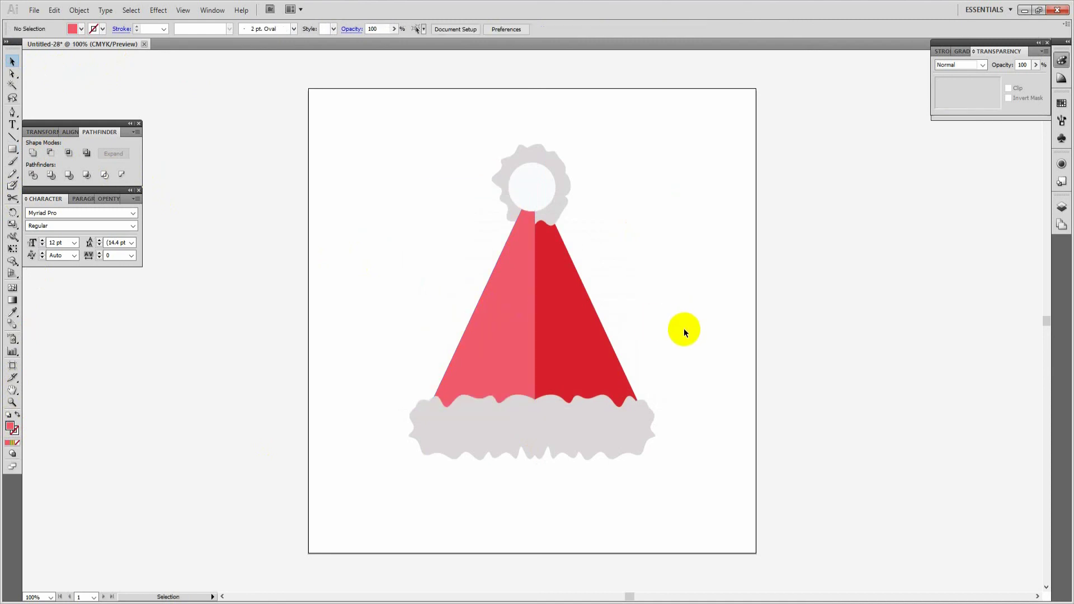
{"action": "left_click", "coordinate": [525, 262]}
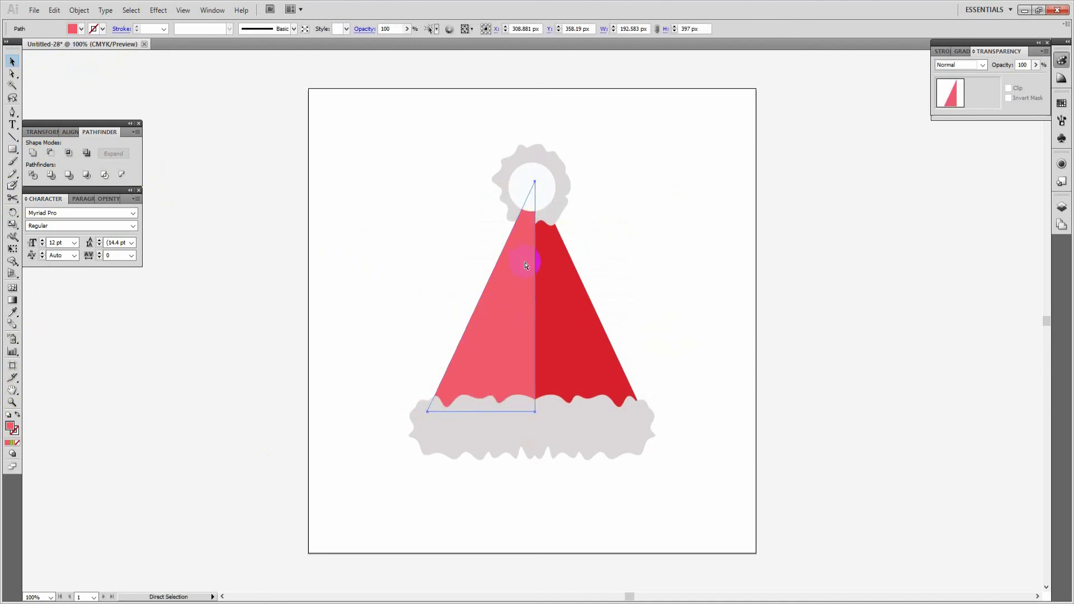
{"action": "left_click", "coordinate": [671, 285]}
Step: Group all the hat parts and centre the group on the artboard at X 400 px, Y 400 px
{"action": "left_click_drag", "start_coordinate": [682, 467], "coordinate": [392, 170]}
{"action": "key", "text": "a"}
{"action": "left_click", "coordinate": [581, 30]}
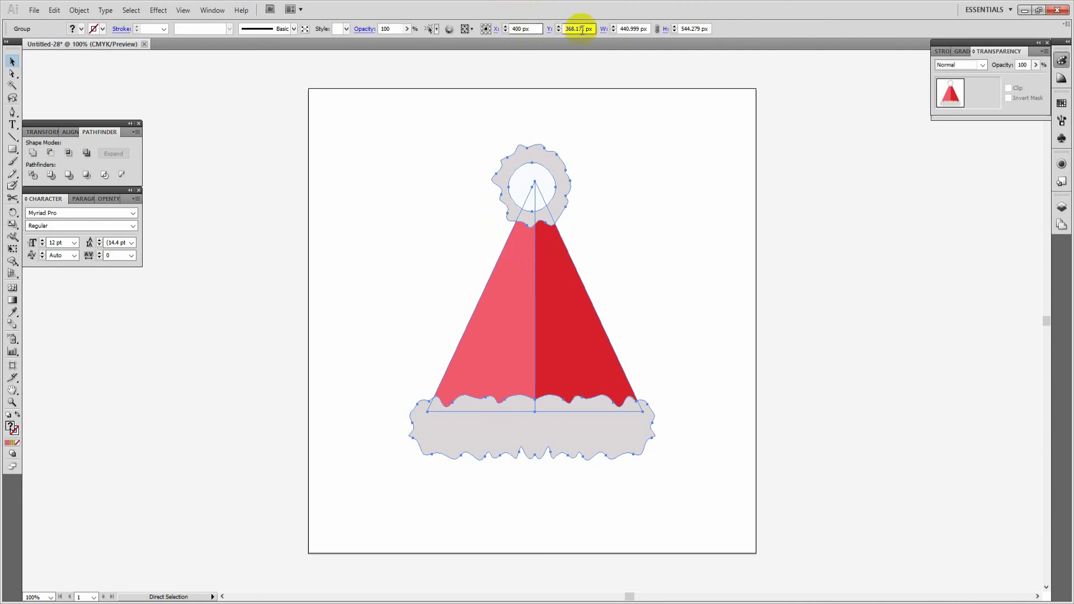
{"action": "type", "text": "400"}
{"action": "key", "text": "Return"}
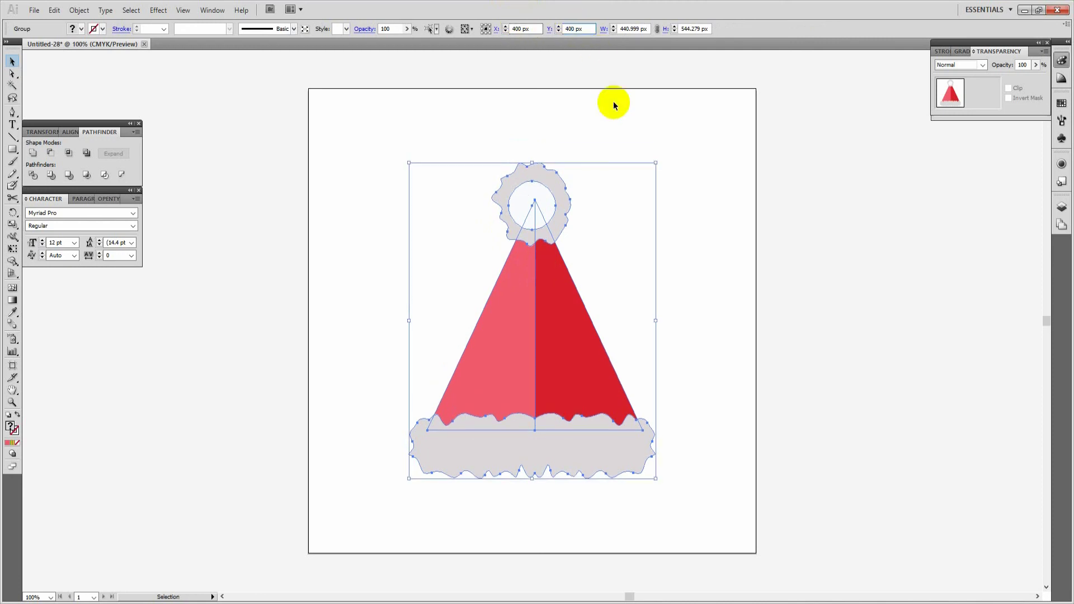
{"action": "left_click", "coordinate": [691, 317]}
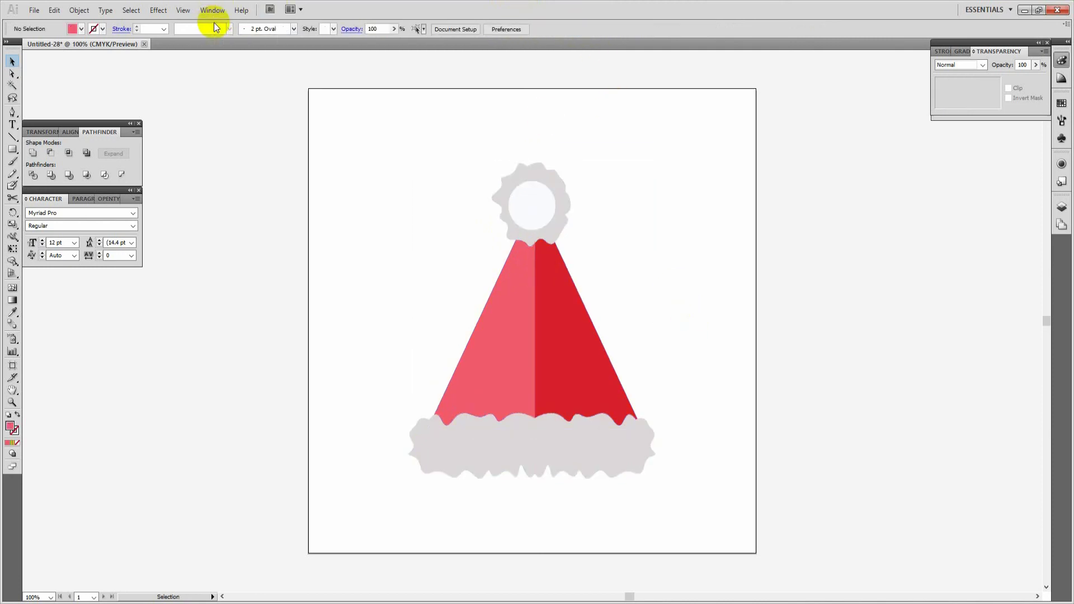
{"action": "left_click", "coordinate": [42, 16]}
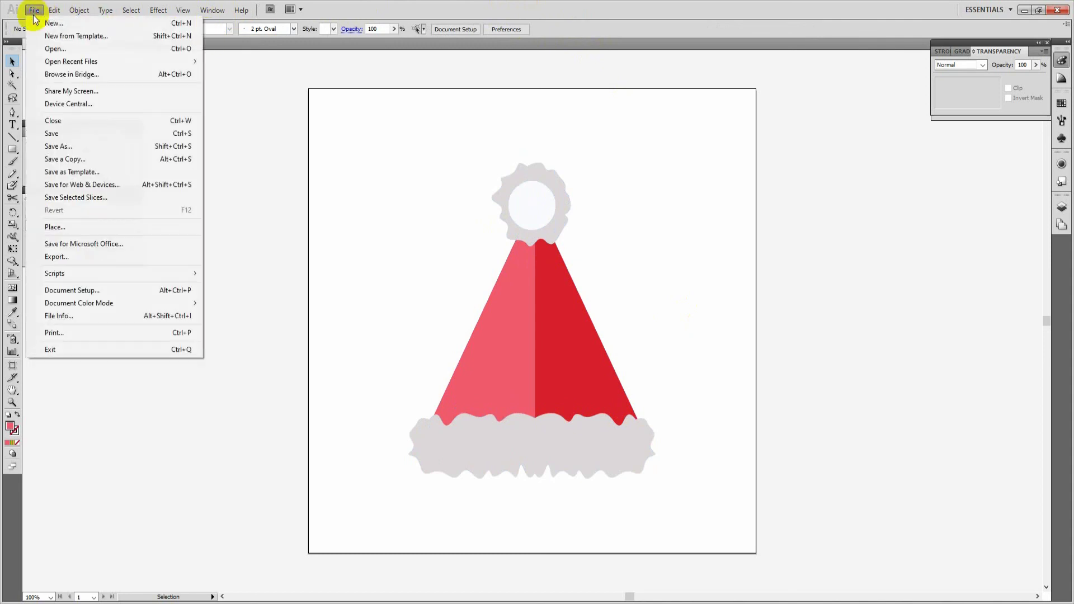
{"action": "left_click", "coordinate": [243, 210]}
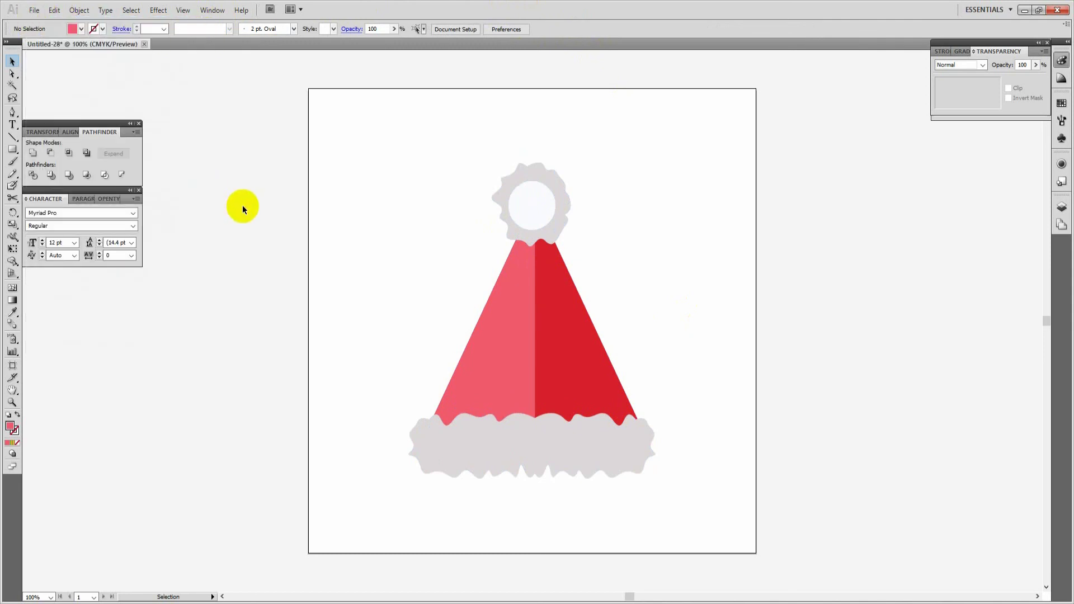